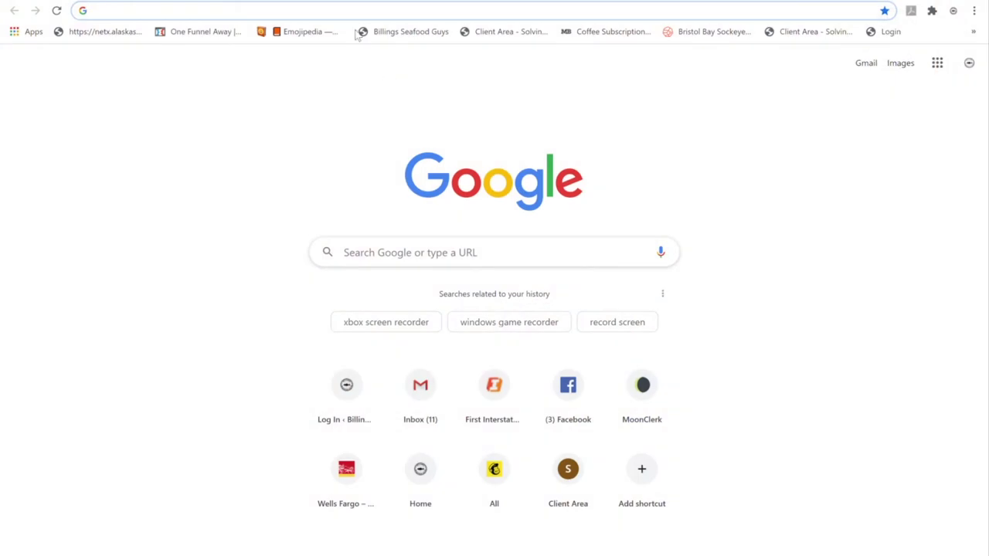
Enter 'bill' in the Chrome address bar and open the Billings Seafood Guys home page
{"action": "left_click", "coordinate": [334, 16]}
{"action": "type", "text": "bill"}
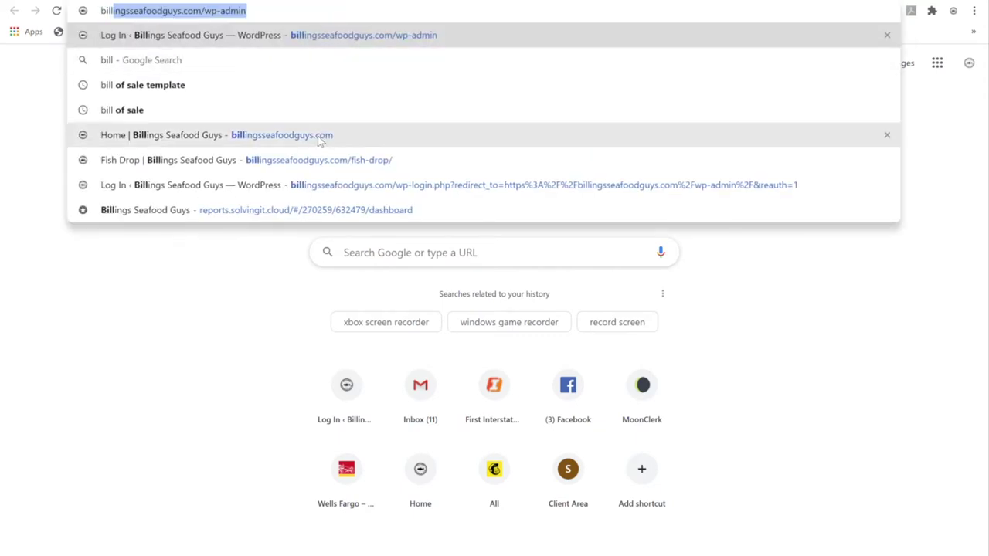
{"action": "left_click", "coordinate": [317, 136]}
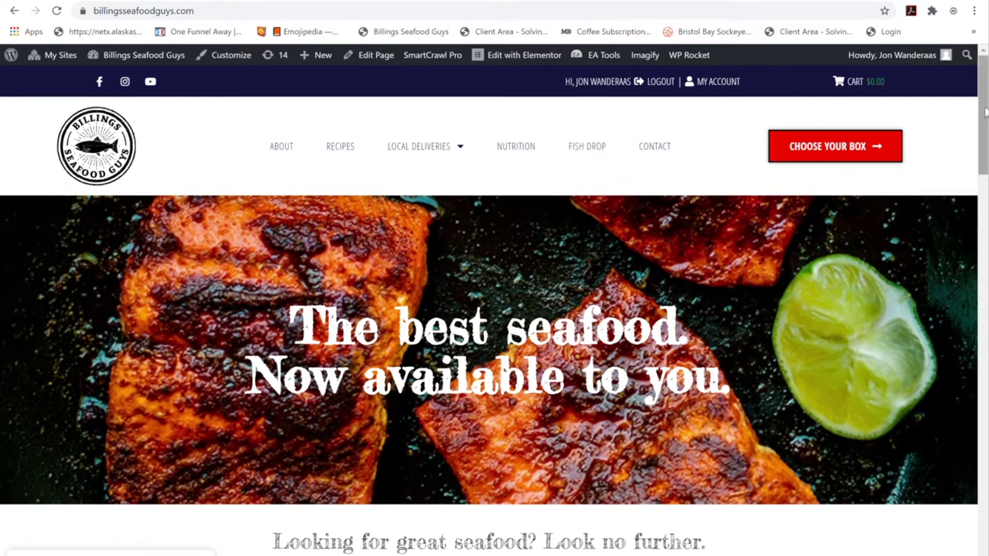
Scroll the home page down to the four delivery option tiles
{"action": "left_click_drag", "start_coordinate": [985, 112], "coordinate": [983, 213]}
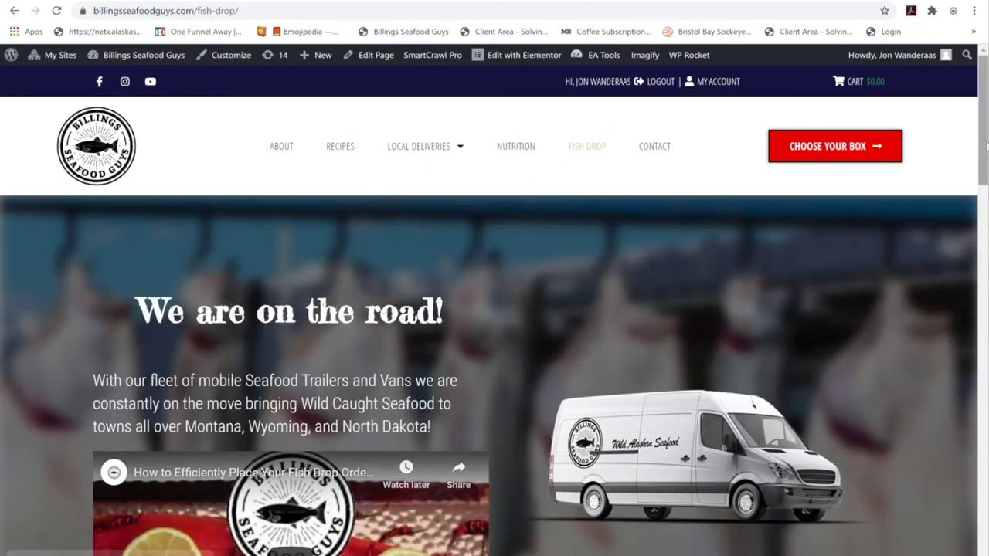
Scroll the Fish Drop stops list to reach the Fort Peck, Glasgow and Jordan, MT stop
{"action": "scroll", "coordinate": [985, 147], "scroll_direction": "down", "scroll_amount": 3}
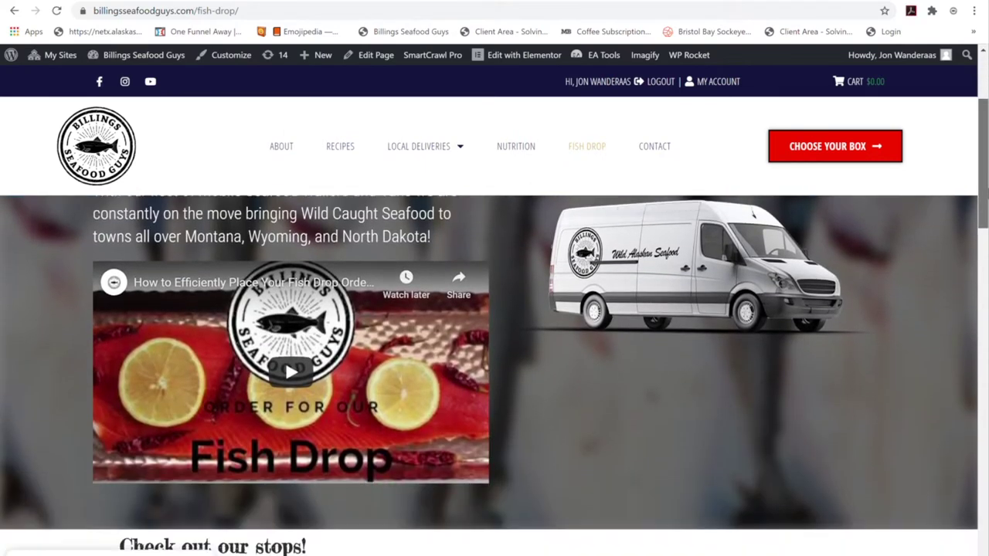
{"action": "scroll", "coordinate": [495, 348], "scroll_direction": "down", "scroll_amount": 2}
{"action": "scroll", "coordinate": [495, 347], "scroll_direction": "down", "scroll_amount": 1}
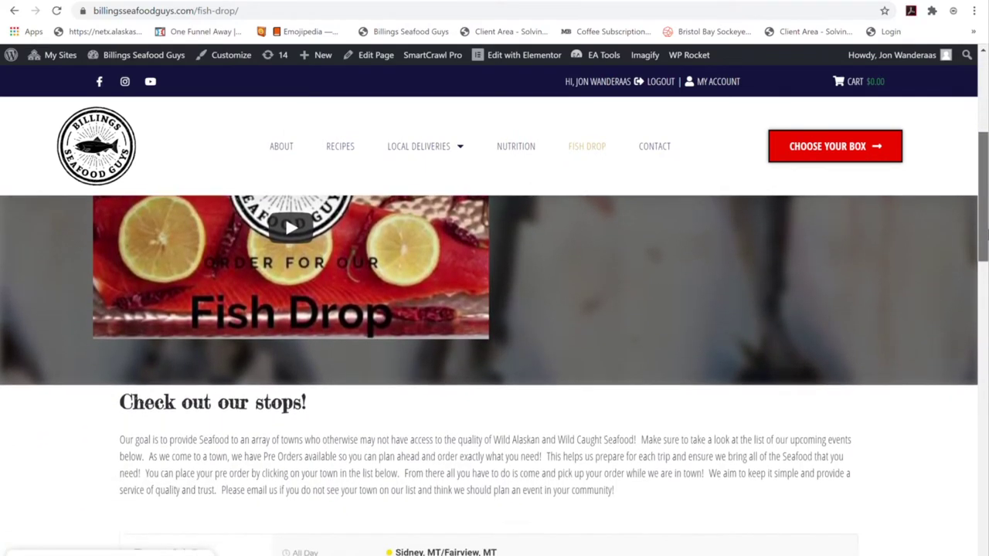
{"action": "scroll", "coordinate": [494, 375], "scroll_direction": "down", "scroll_amount": 1}
{"action": "scroll", "coordinate": [495, 371], "scroll_direction": "down", "scroll_amount": 1}
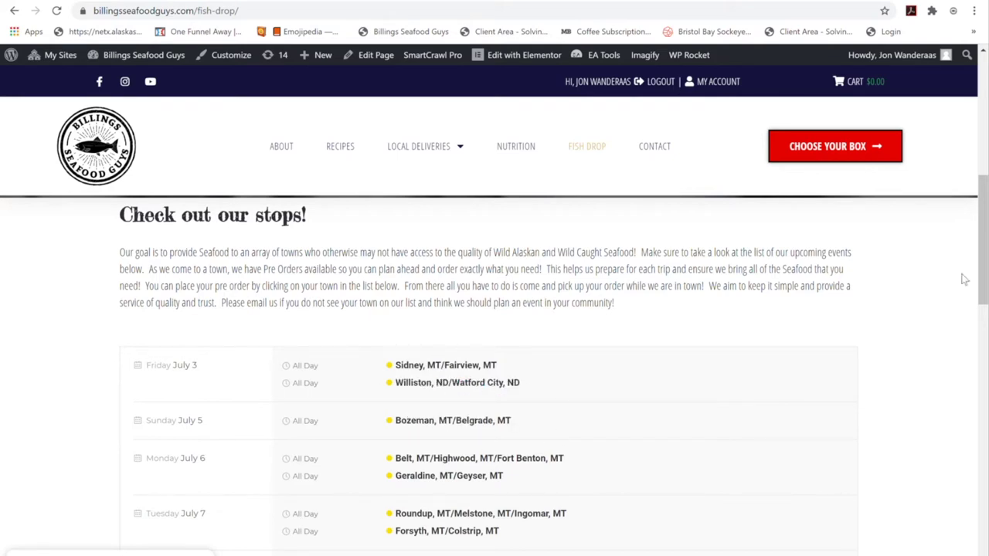
{"action": "left_click_drag", "start_coordinate": [983, 239], "coordinate": [982, 305]}
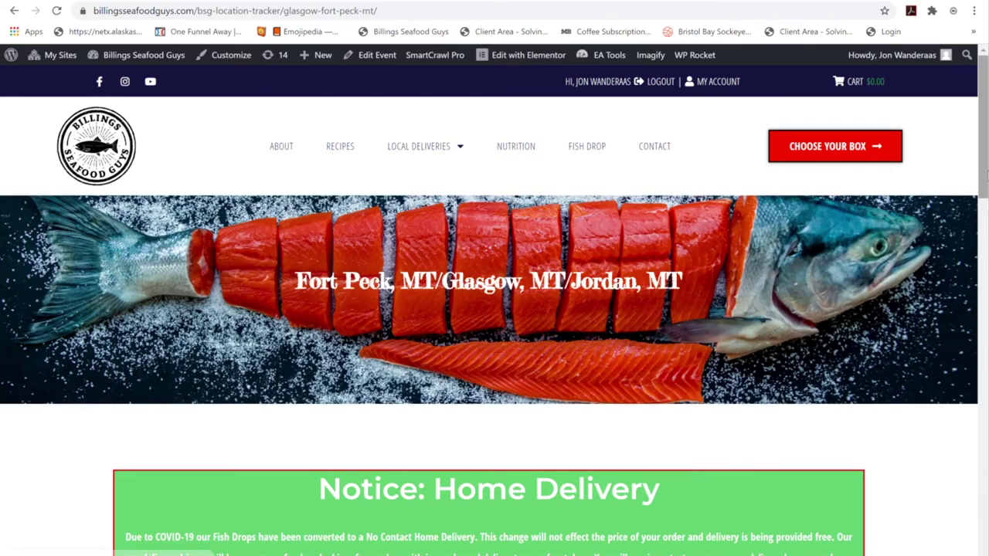
Scroll the pre-order products and add the $60.00 Sampler Package to the cart
{"action": "scroll", "coordinate": [495, 309], "scroll_direction": "down", "scroll_amount": 2}
{"action": "scroll", "coordinate": [313, 385], "scroll_direction": "down", "scroll_amount": 1}
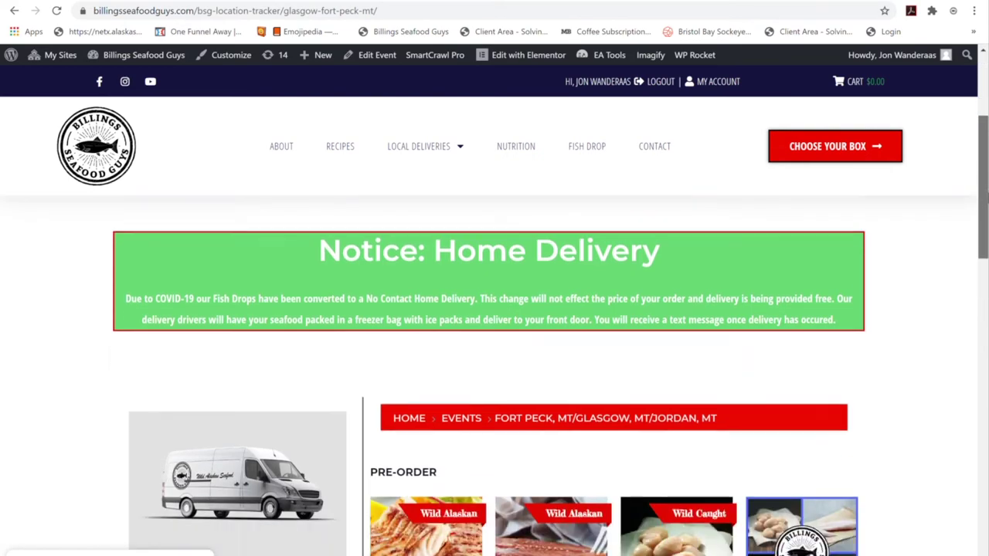
{"action": "scroll", "coordinate": [313, 384], "scroll_direction": "down", "scroll_amount": 1}
{"action": "scroll", "coordinate": [313, 384], "scroll_direction": "down", "scroll_amount": 1}
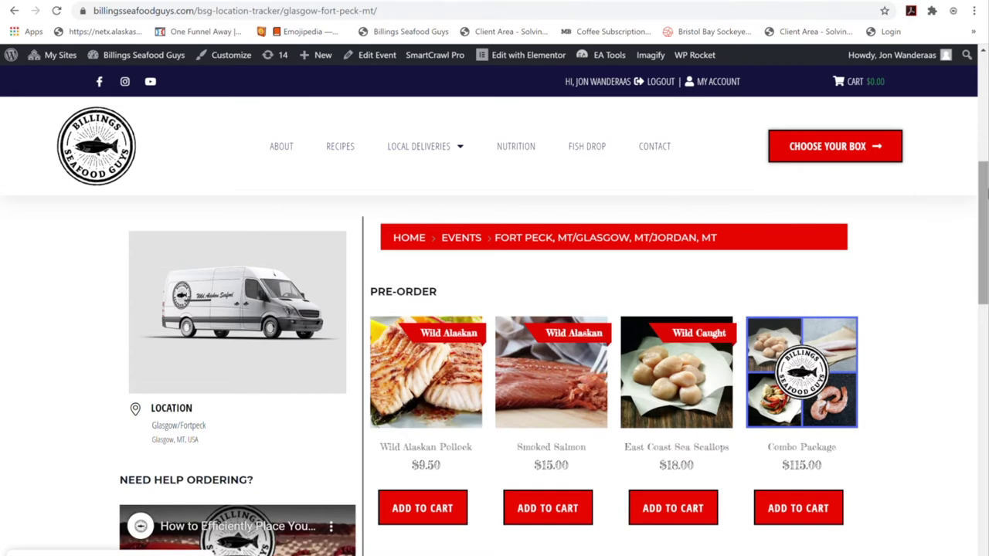
{"action": "left_click_drag", "start_coordinate": [983, 192], "coordinate": [985, 251]}
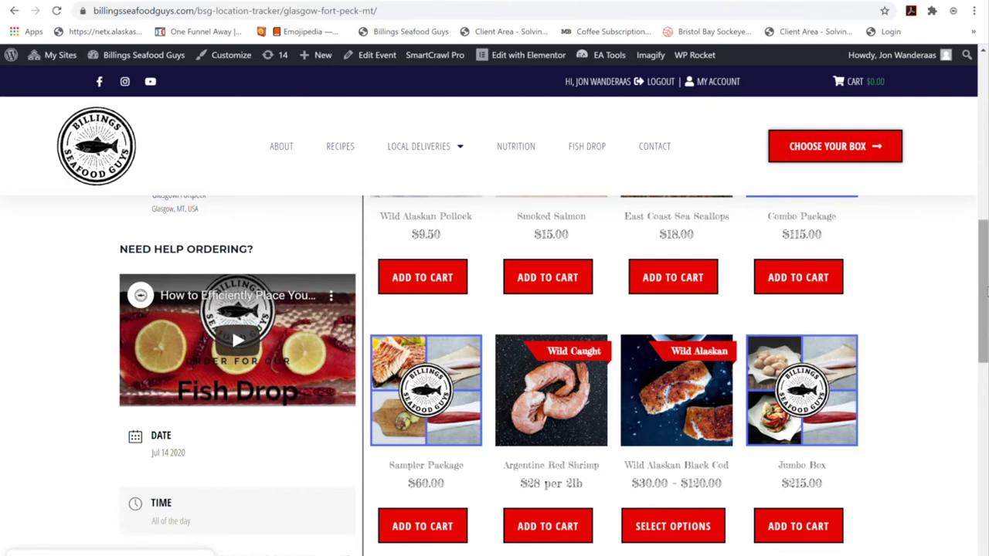
{"action": "left_click_drag", "start_coordinate": [985, 272], "coordinate": [985, 298]}
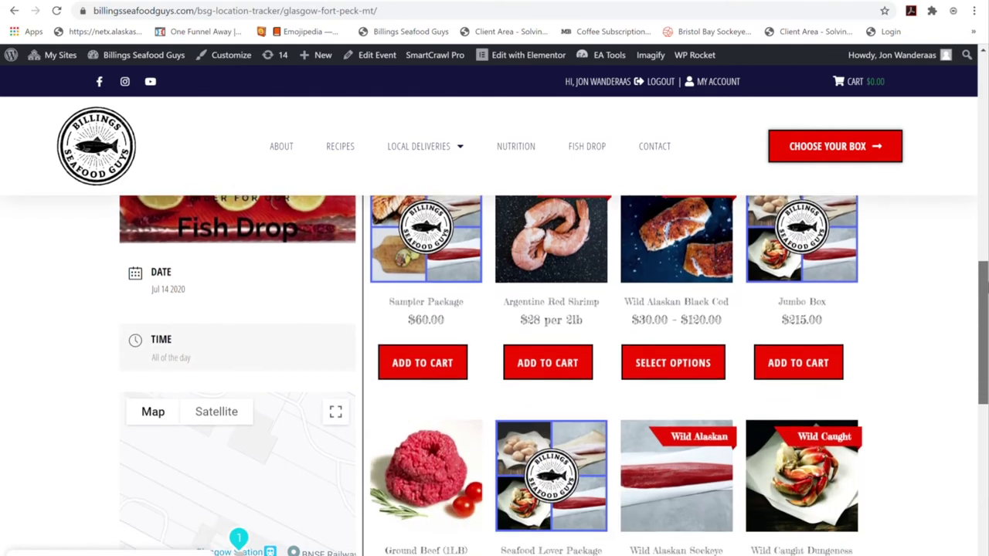
{"action": "mouse_move", "coordinate": [985, 297]}
{"action": "left_mouse_down"}
{"action": "mouse_move", "coordinate": [985, 330]}
{"action": "mouse_move", "coordinate": [985, 272]}
{"action": "left_mouse_up"}
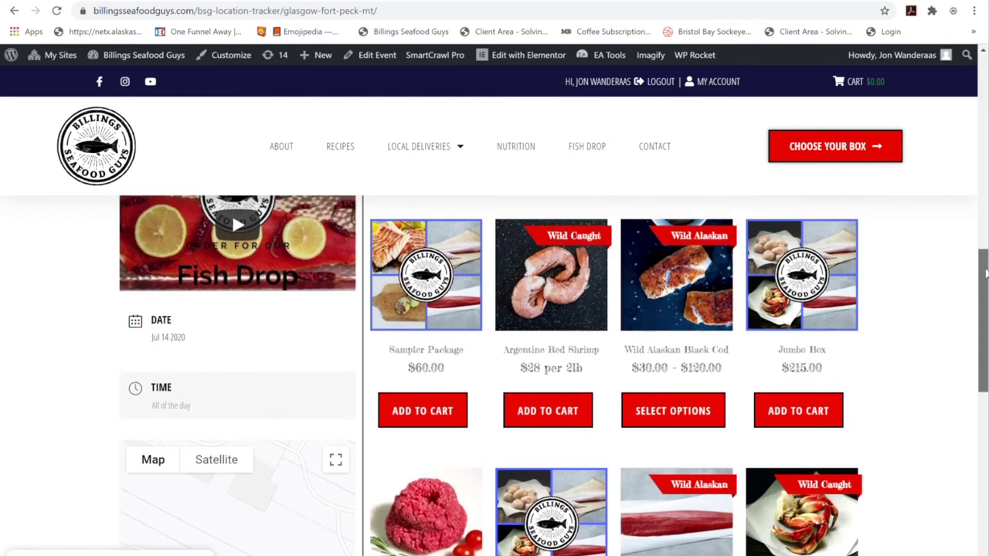
{"action": "left_click", "coordinate": [434, 410]}
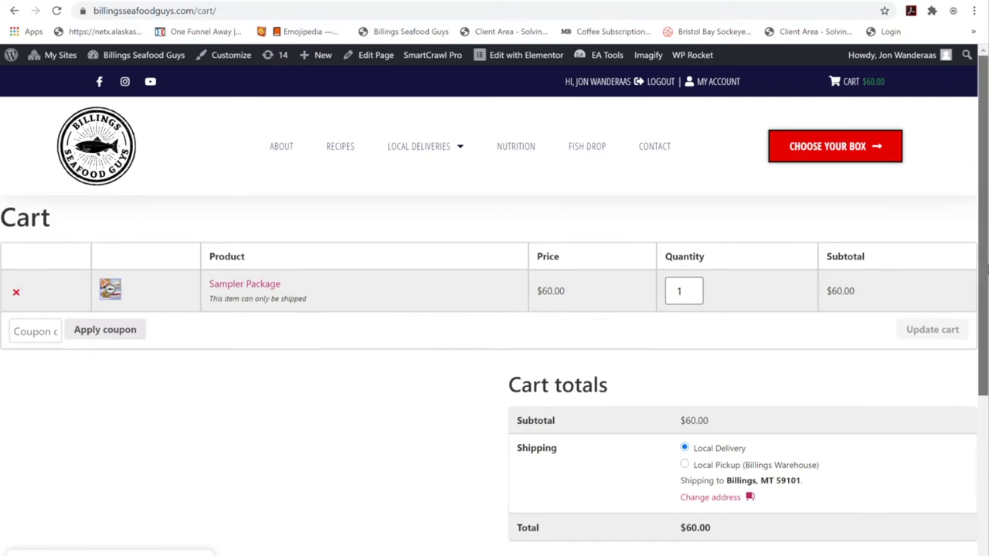
Apply the 'montana' coupon to take $5.00 off the Sampler Package
{"action": "left_click_drag", "start_coordinate": [985, 232], "coordinate": [985, 240]}
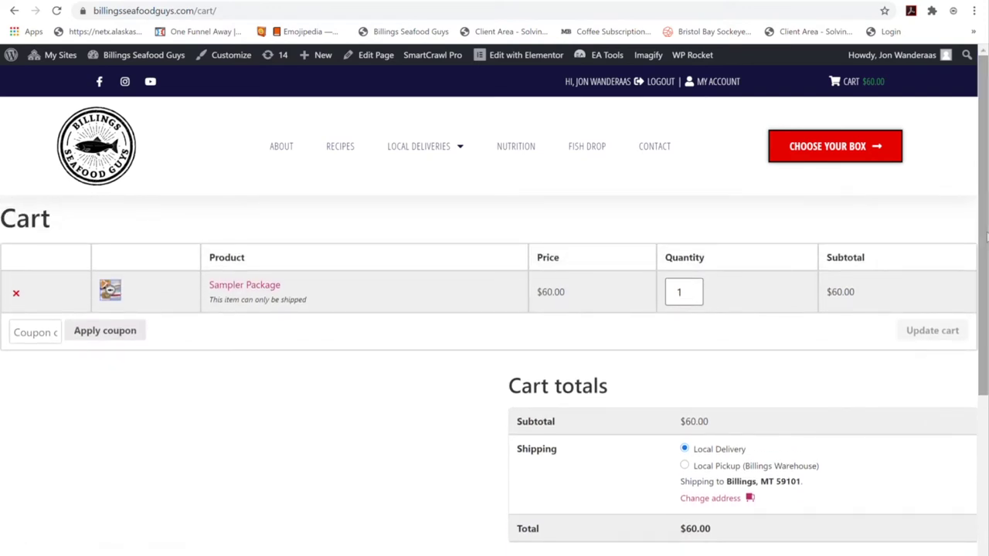
{"action": "left_click", "coordinate": [36, 340]}
{"action": "type", "text": "mont"}
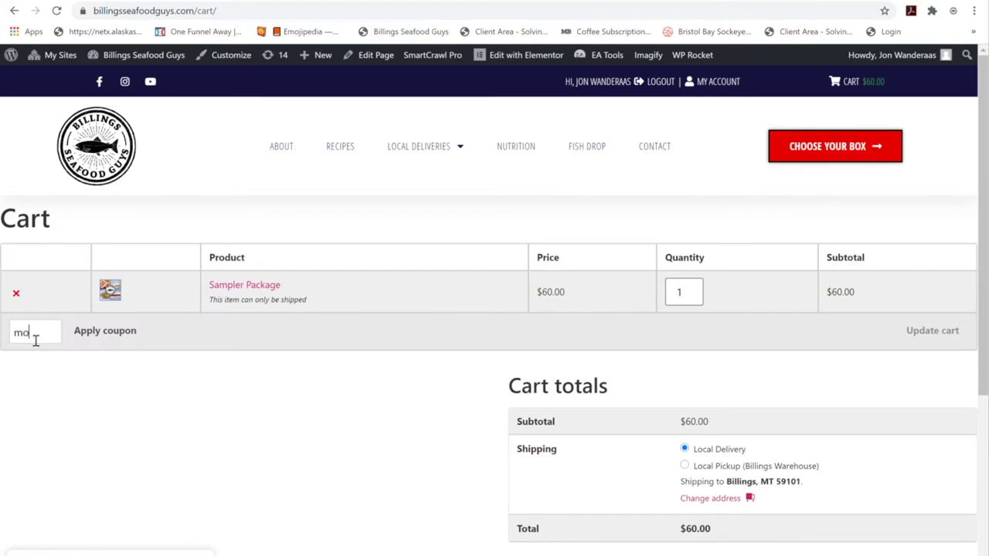
{"action": "type", "text": "ana"}
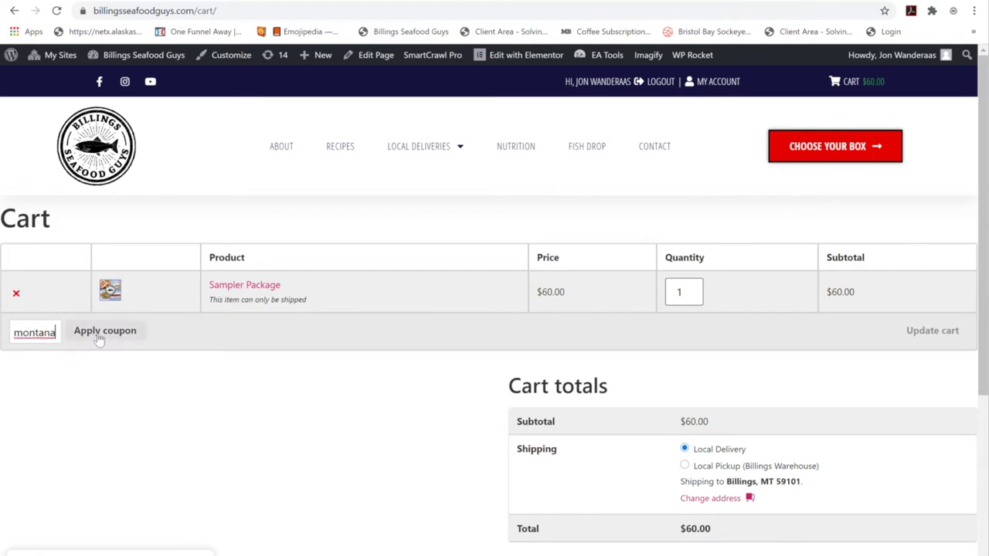
{"action": "left_click", "coordinate": [102, 340]}
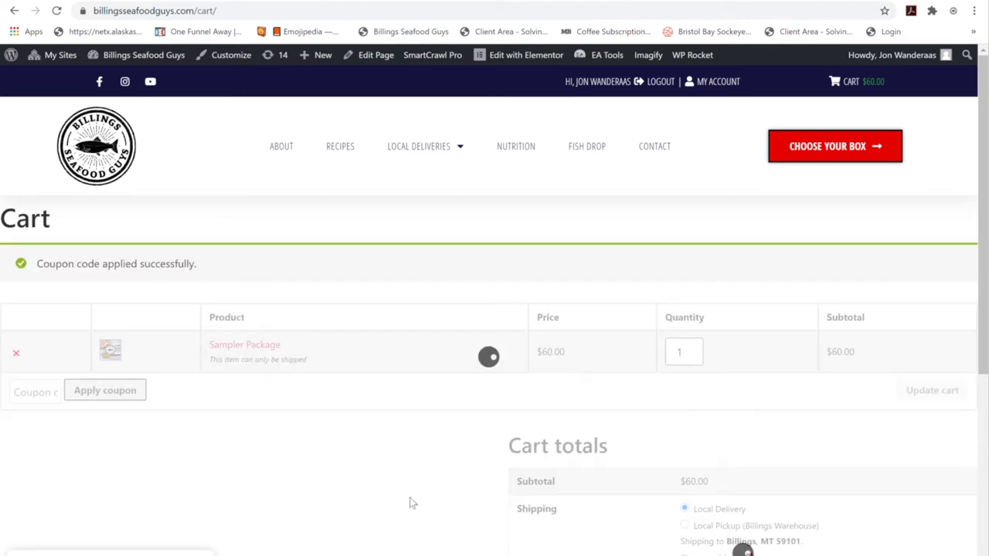
Review the $55.00 cart total and proceed to checkout
{"action": "scroll", "coordinate": [322, 378], "scroll_direction": "down", "scroll_amount": 2}
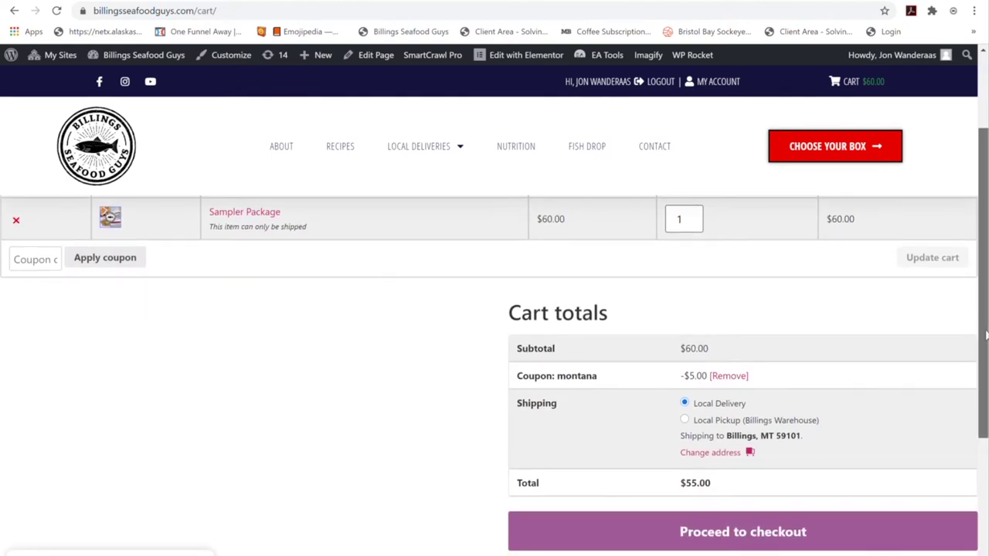
{"action": "mouse_move", "coordinate": [985, 334]}
{"action": "left_mouse_down"}
{"action": "mouse_move", "coordinate": [986, 275]}
{"action": "mouse_move", "coordinate": [986, 296]}
{"action": "left_mouse_up"}
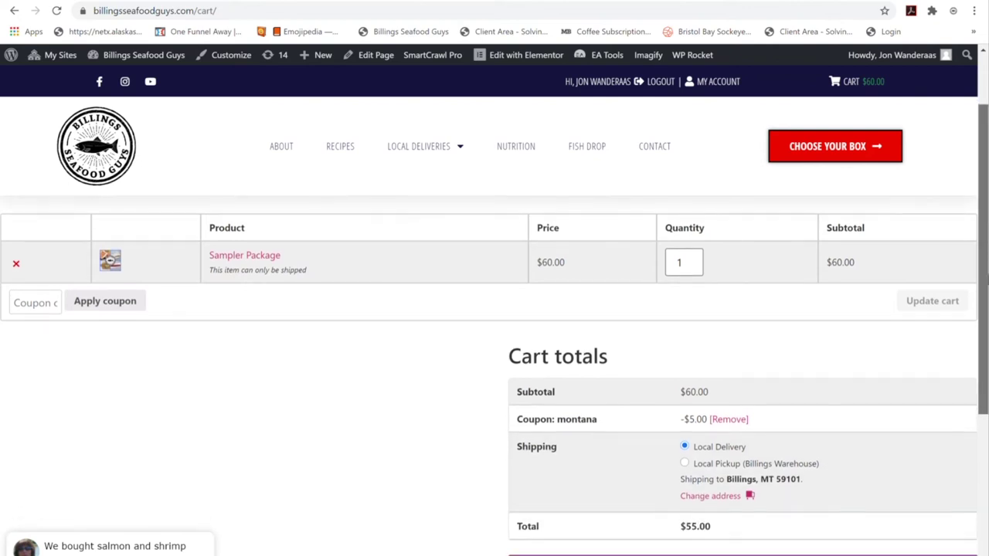
{"action": "mouse_move", "coordinate": [986, 262]}
{"action": "left_mouse_down"}
{"action": "mouse_move", "coordinate": [986, 207]}
{"action": "mouse_move", "coordinate": [985, 353]}
{"action": "left_mouse_up"}
{"action": "left_click", "coordinate": [718, 396]}
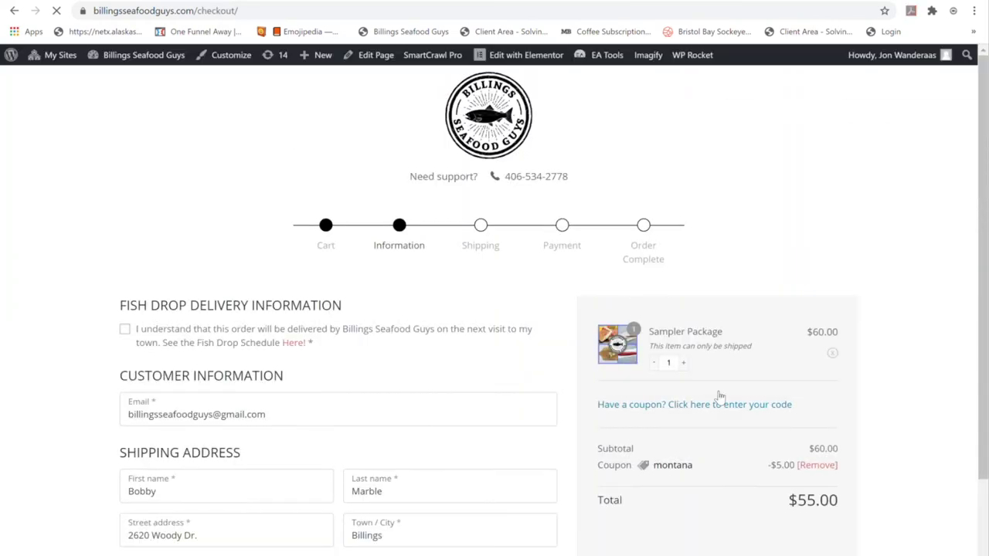
Autofill the shipping address and change the town from Billings to Glasgow
{"action": "double_click", "coordinate": [227, 495]}
{"action": "key", "text": "BackSpace"}
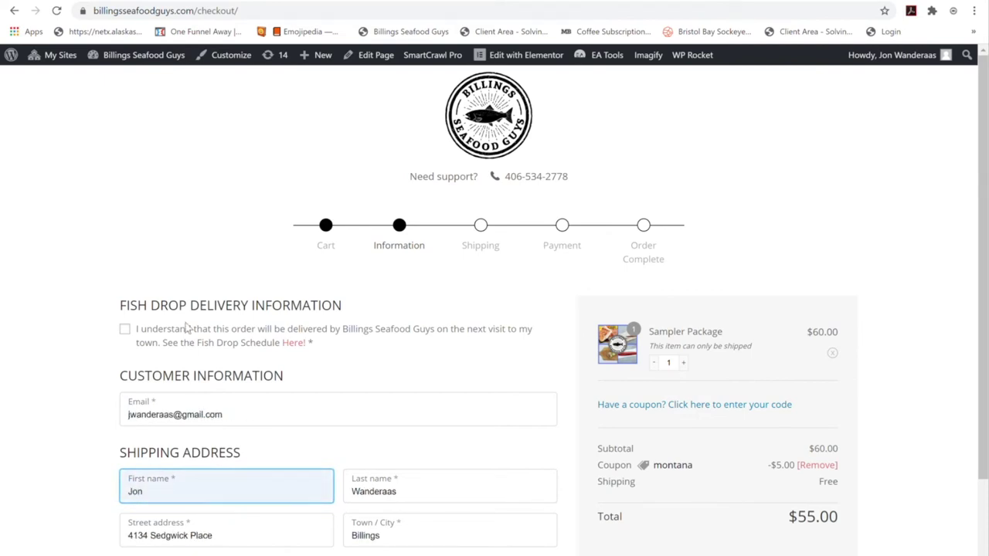
{"action": "left_click", "coordinate": [190, 322]}
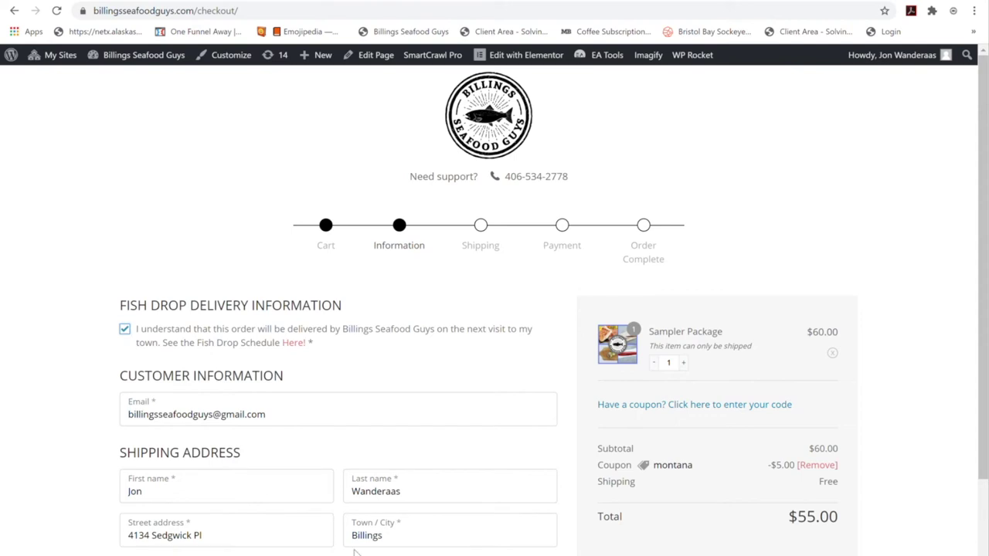
{"action": "double_click", "coordinate": [390, 546]}
{"action": "type", "text": "Glasgow"}
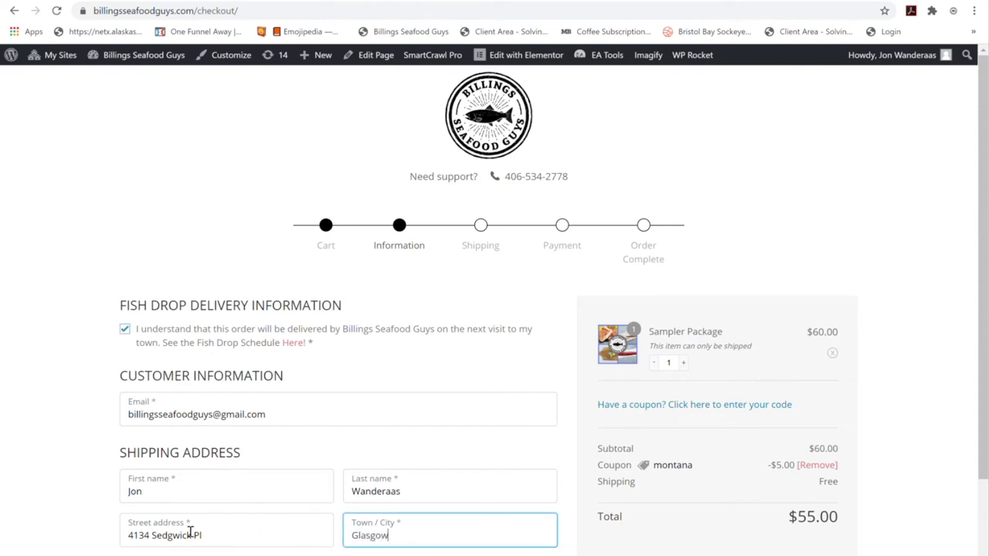
{"action": "left_click", "coordinate": [85, 498]}
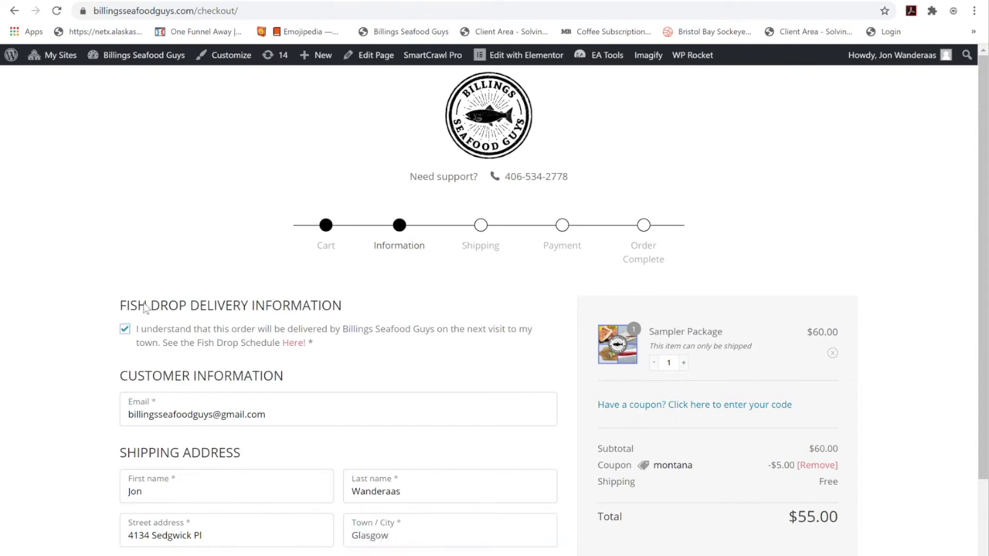
{"action": "key", "text": "ctrl+t"}
Search 'glasgow mt zip' in a new tab to find 59230, then close the tab
{"action": "type", "text": "glasg"}
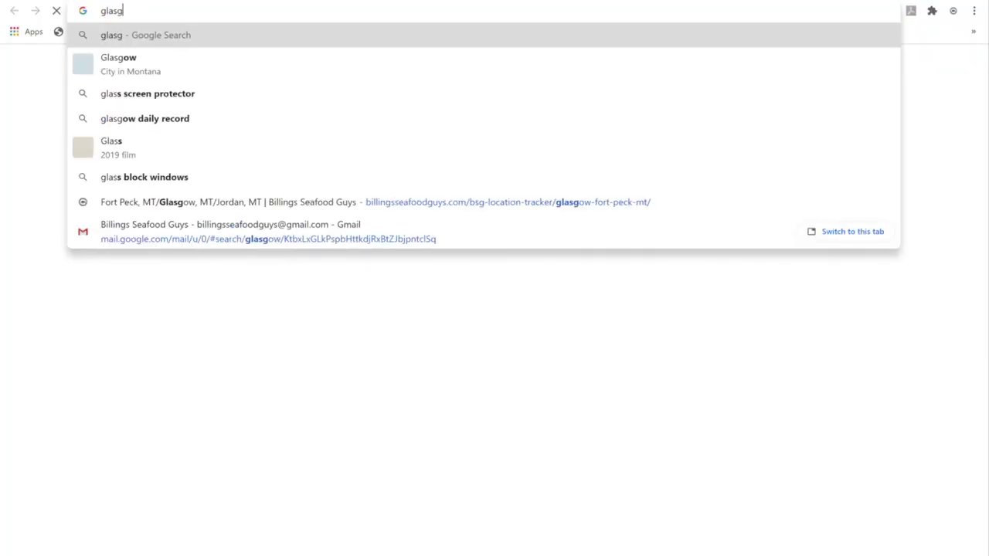
{"action": "type", "text": "ow mt"}
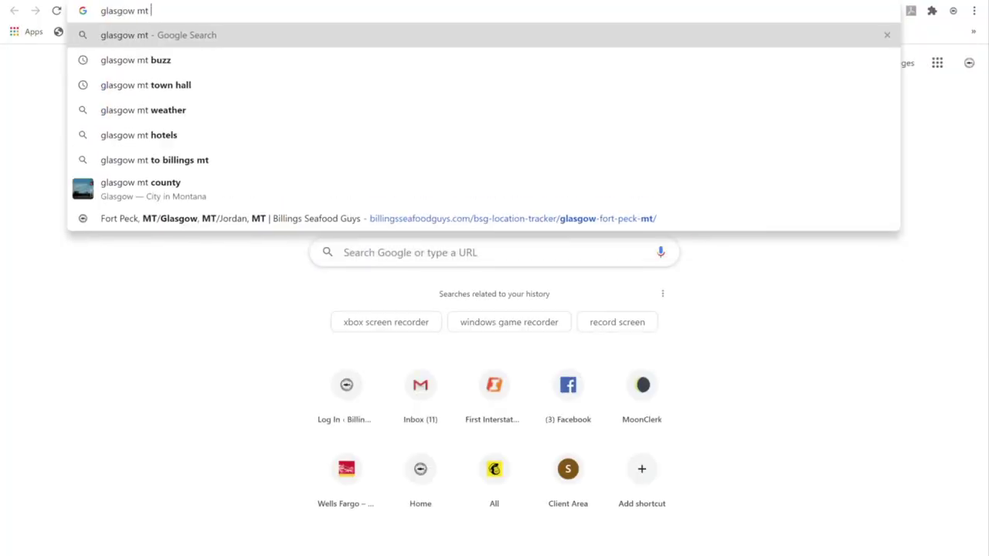
{"action": "type", "text": " zip"}
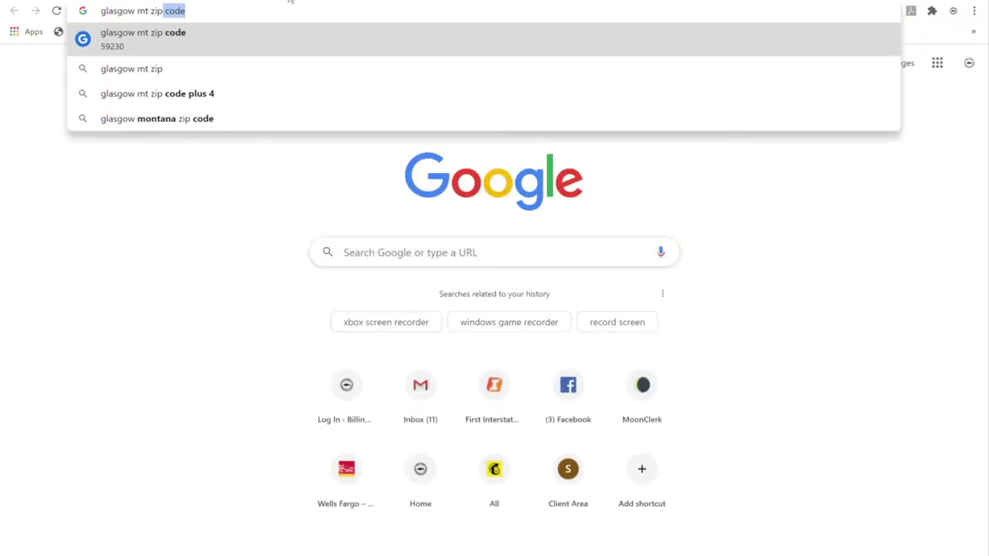
{"action": "key", "text": "ctrl+w"}
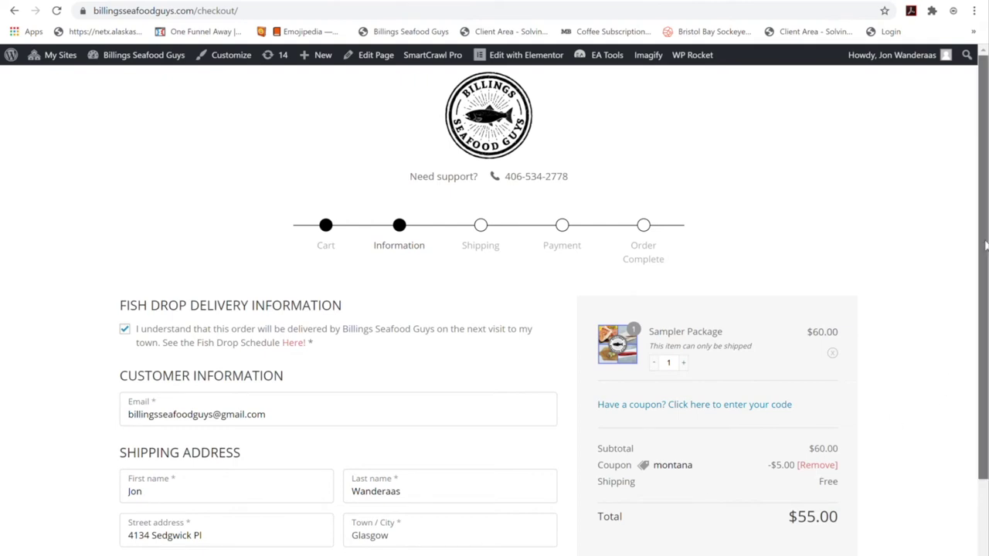
{"action": "left_click_drag", "start_coordinate": [986, 246], "coordinate": [985, 360]}
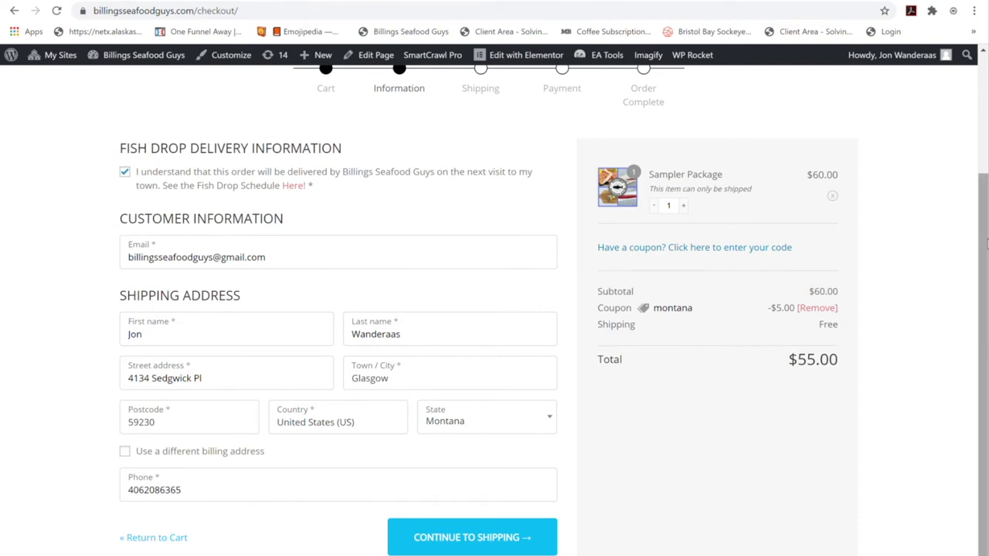
{"action": "left_click_drag", "start_coordinate": [986, 236], "coordinate": [984, 115]}
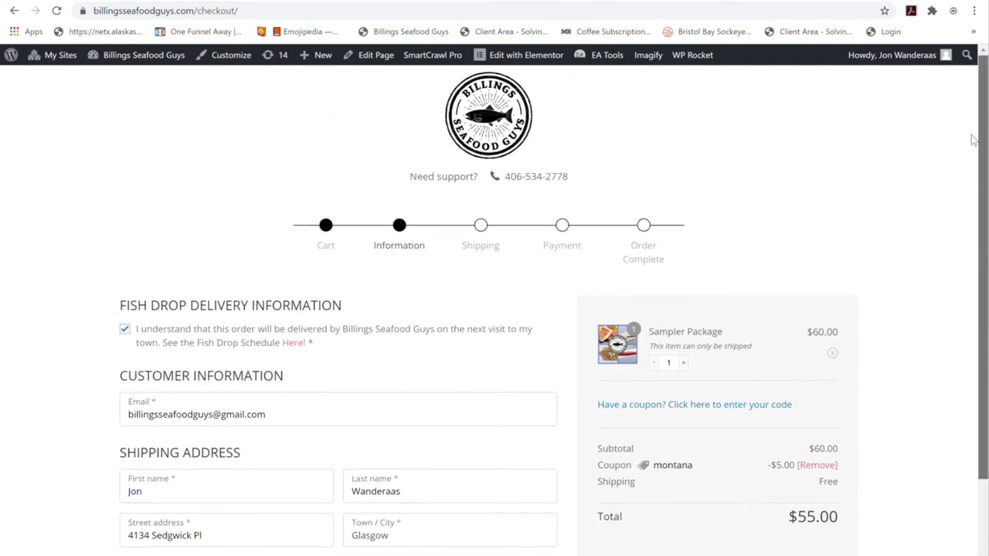
{"action": "scroll", "coordinate": [969, 231], "scroll_direction": "down", "scroll_amount": 2}
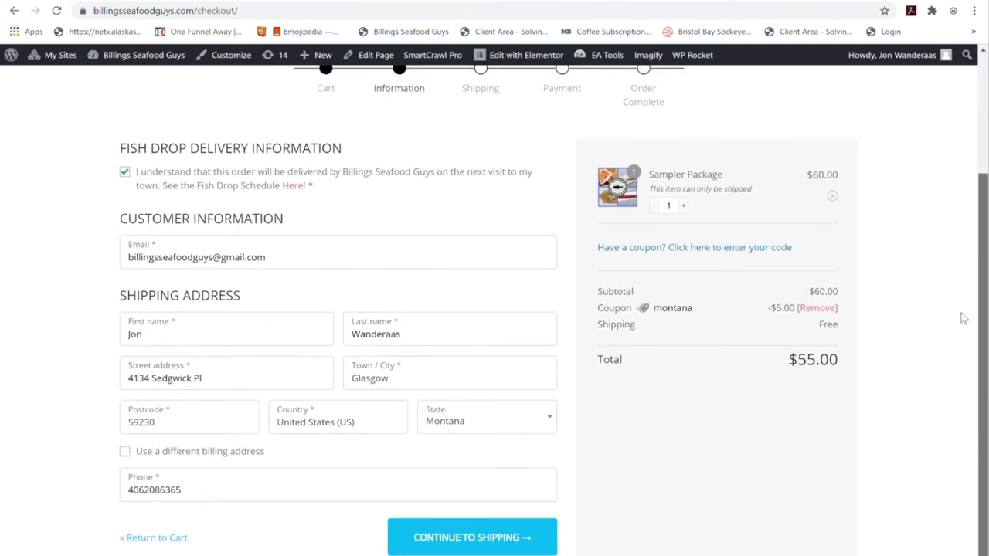
{"action": "left_click", "coordinate": [461, 541]}
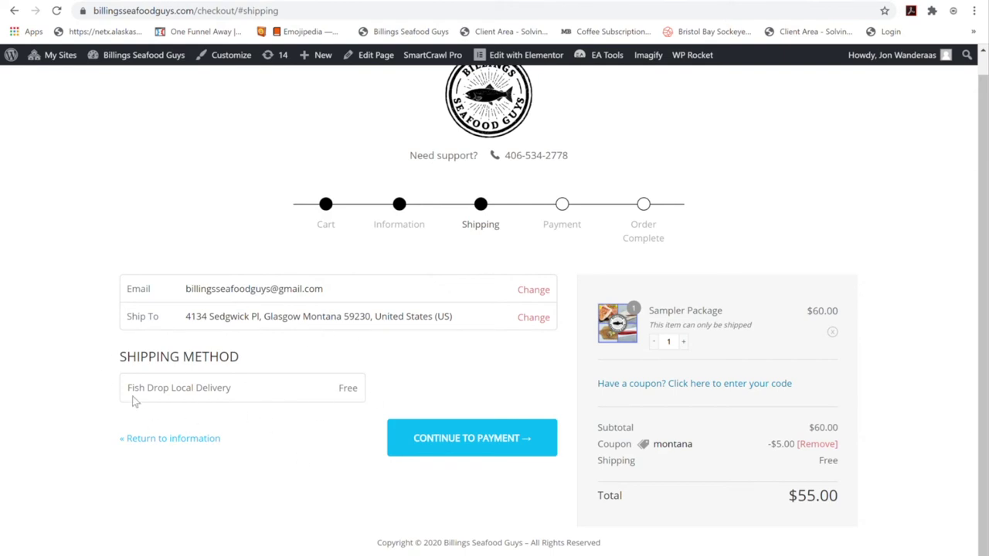
Continue to payment and add the Alaskan Seafood Seasoning upsell, bringing the total to $70.00
{"action": "left_click", "coordinate": [486, 441]}
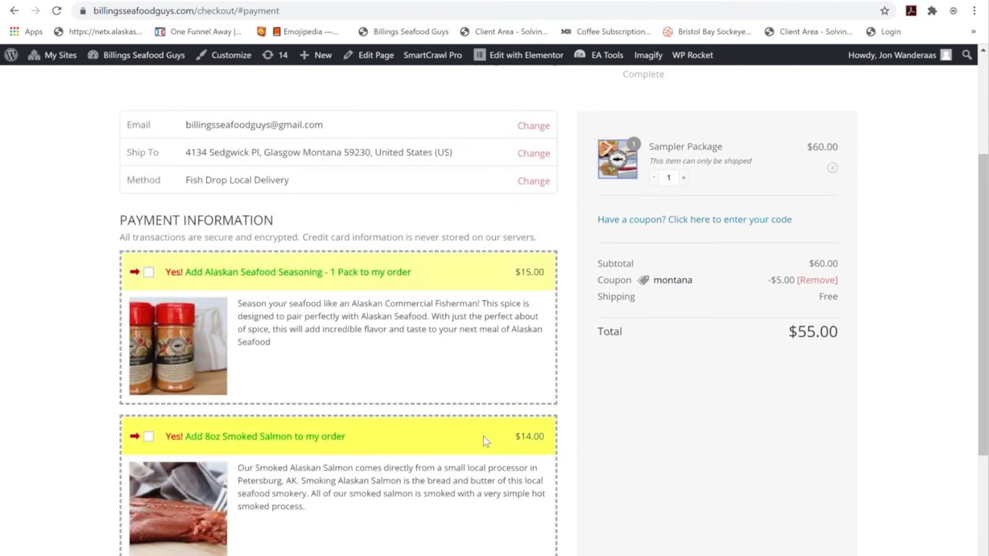
{"action": "scroll", "coordinate": [483, 436], "scroll_direction": "up", "scroll_amount": 2}
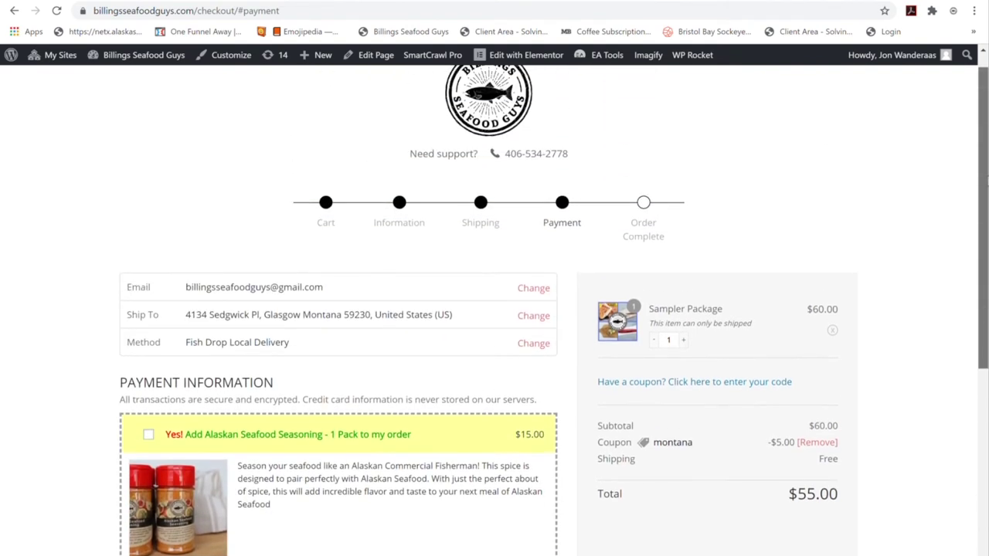
{"action": "scroll", "coordinate": [494, 347], "scroll_direction": "down", "scroll_amount": 2}
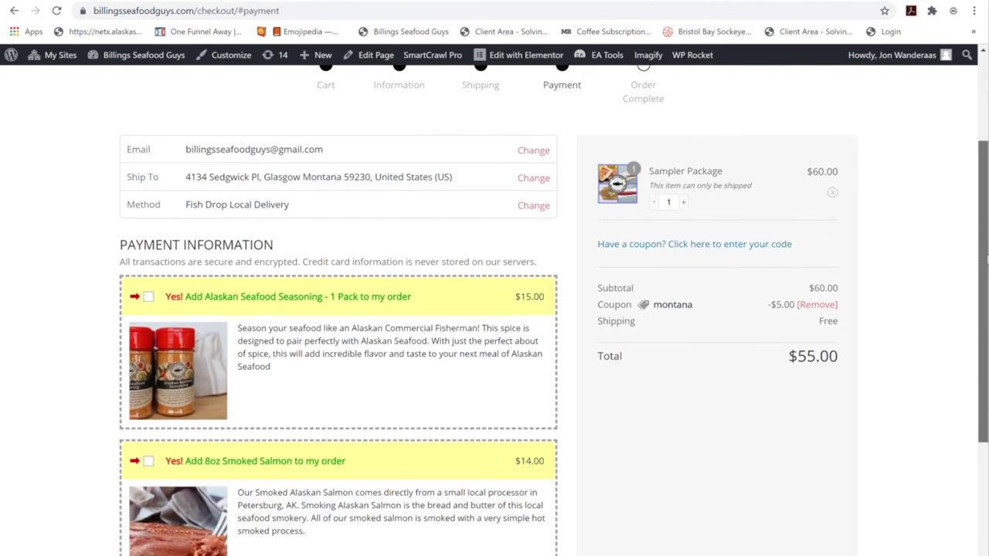
{"action": "scroll", "coordinate": [986, 261], "scroll_direction": "down", "scroll_amount": 1}
{"action": "scroll", "coordinate": [986, 262], "scroll_direction": "down", "scroll_amount": 1}
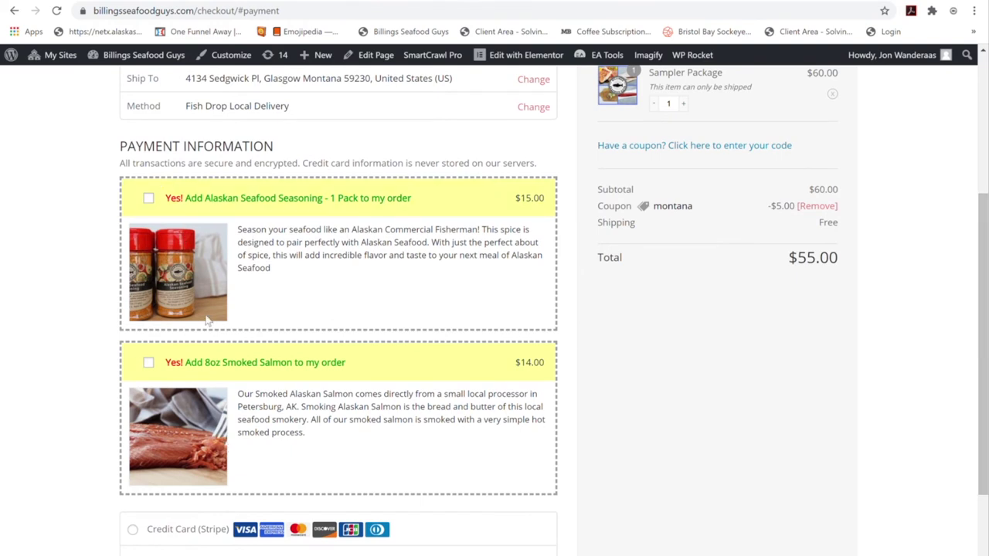
{"action": "left_click", "coordinate": [149, 198]}
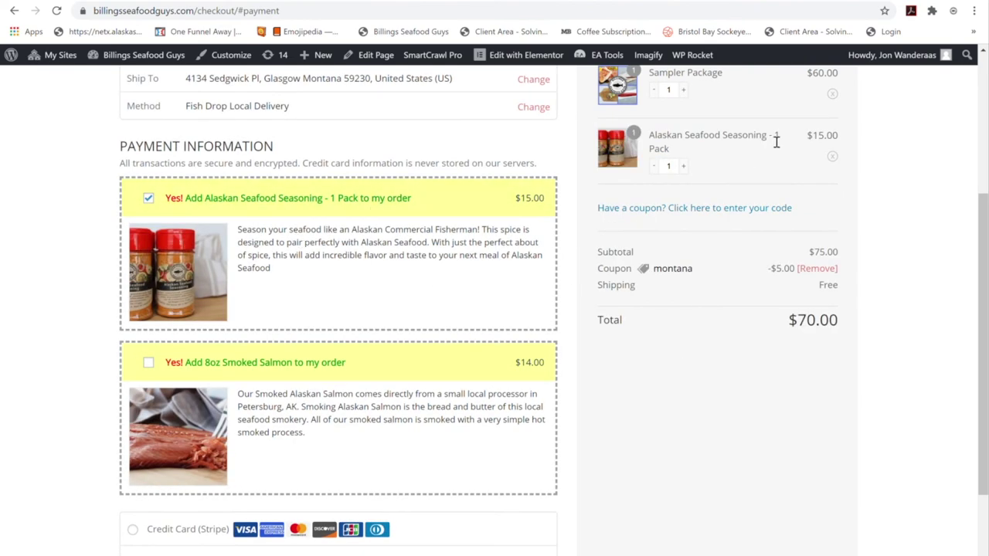
Pay with Test Gateway By WooFunnels and place the order
{"action": "left_click_drag", "start_coordinate": [983, 236], "coordinate": [984, 336]}
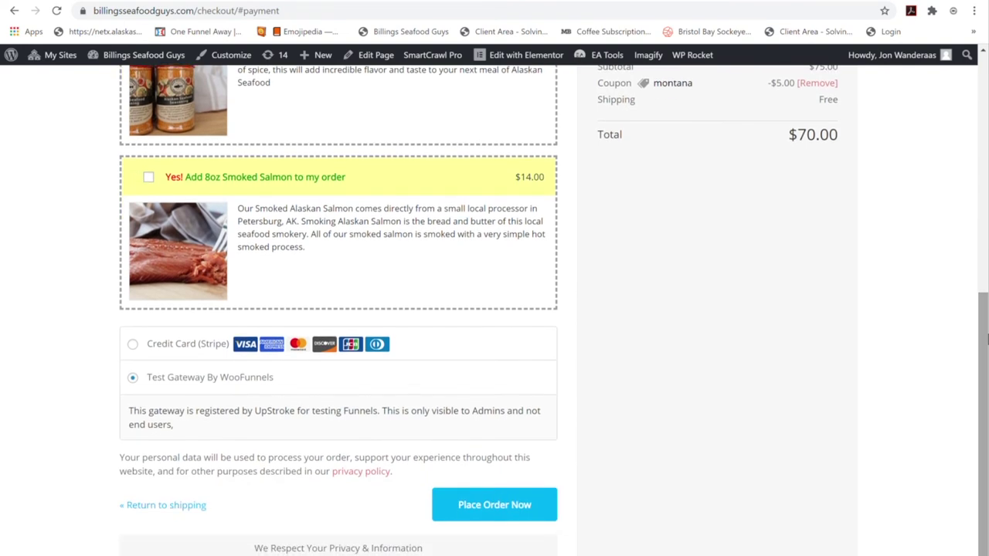
{"action": "left_click", "coordinate": [133, 345]}
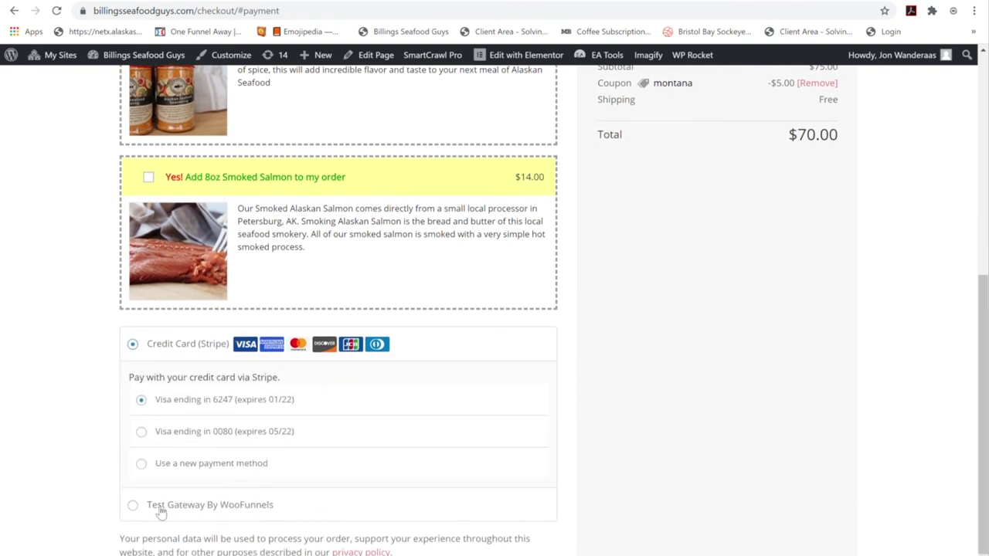
{"action": "left_click", "coordinate": [133, 506]}
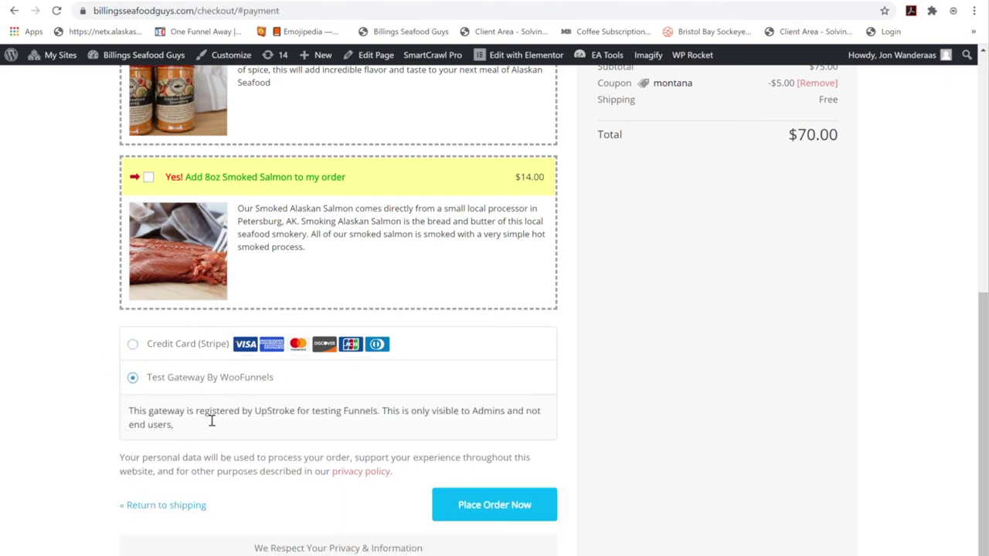
{"action": "left_click", "coordinate": [529, 505]}
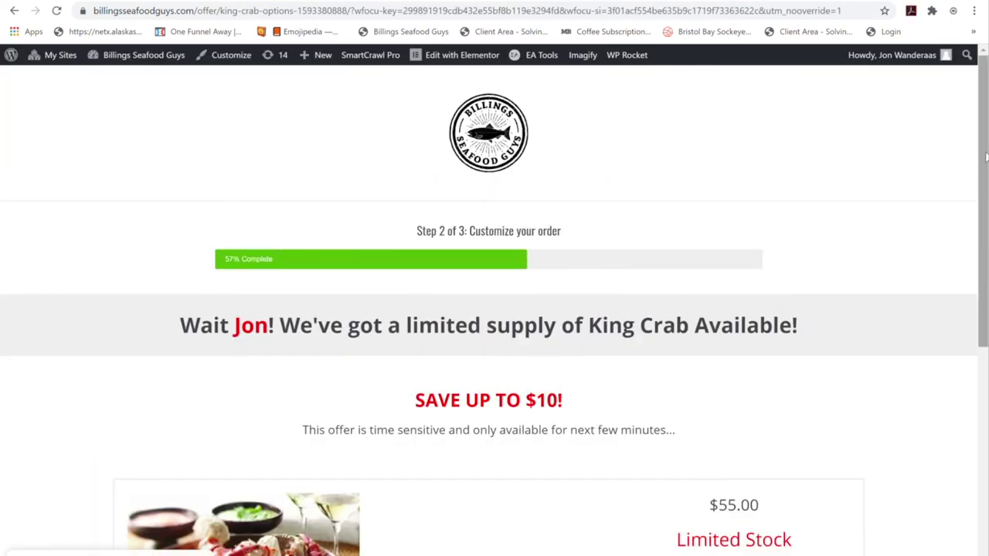
Scroll through the King Crab offer and decline it with 'No thanks'
{"action": "left_click_drag", "start_coordinate": [986, 128], "coordinate": [986, 203]}
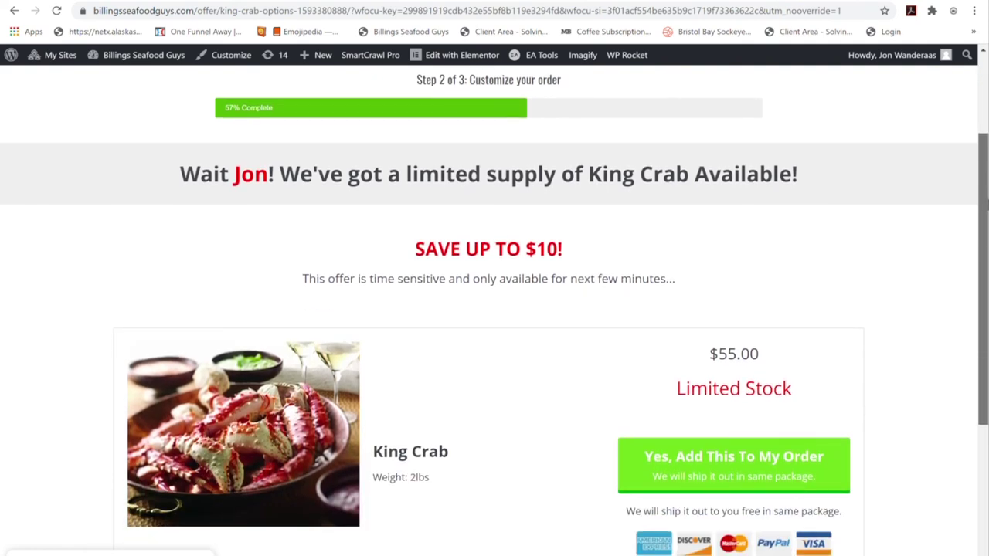
{"action": "left_click_drag", "start_coordinate": [986, 203], "coordinate": [986, 363]}
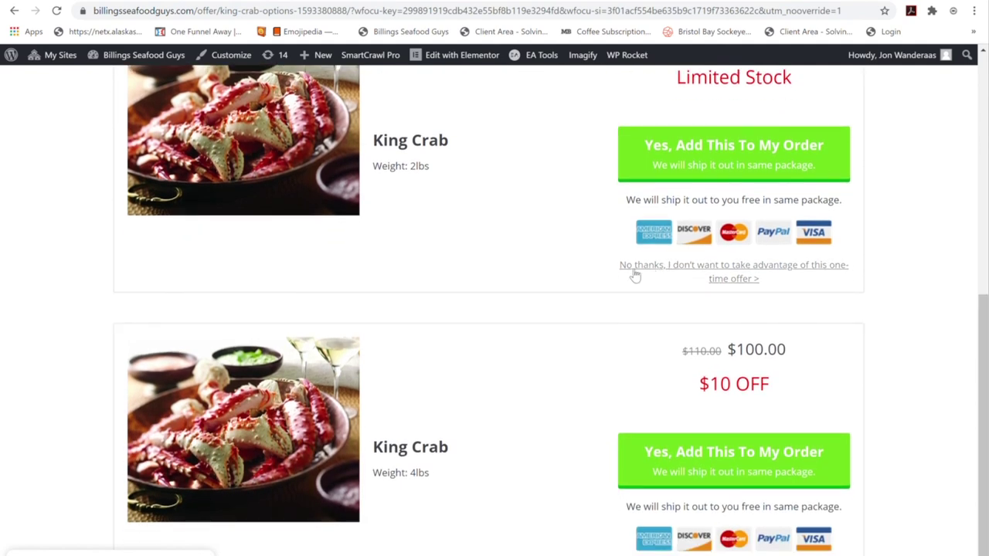
{"action": "left_click", "coordinate": [632, 272]}
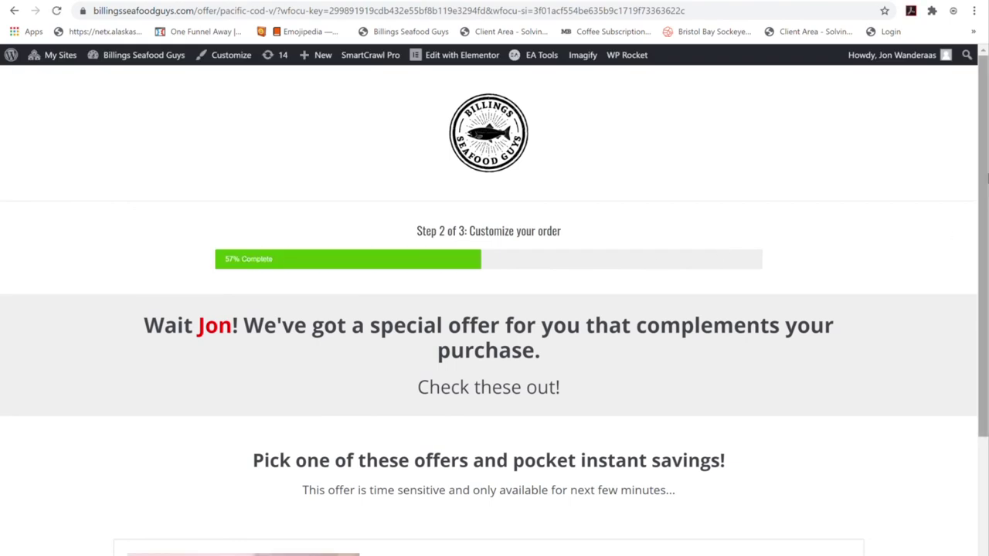
Choose the 2LB weight for the $25.00 Wild Alaskan Pacific Cod and add it to the order
{"action": "scroll", "coordinate": [964, 267], "scroll_direction": "down", "scroll_amount": 2}
{"action": "scroll", "coordinate": [494, 309], "scroll_direction": "down", "scroll_amount": 1}
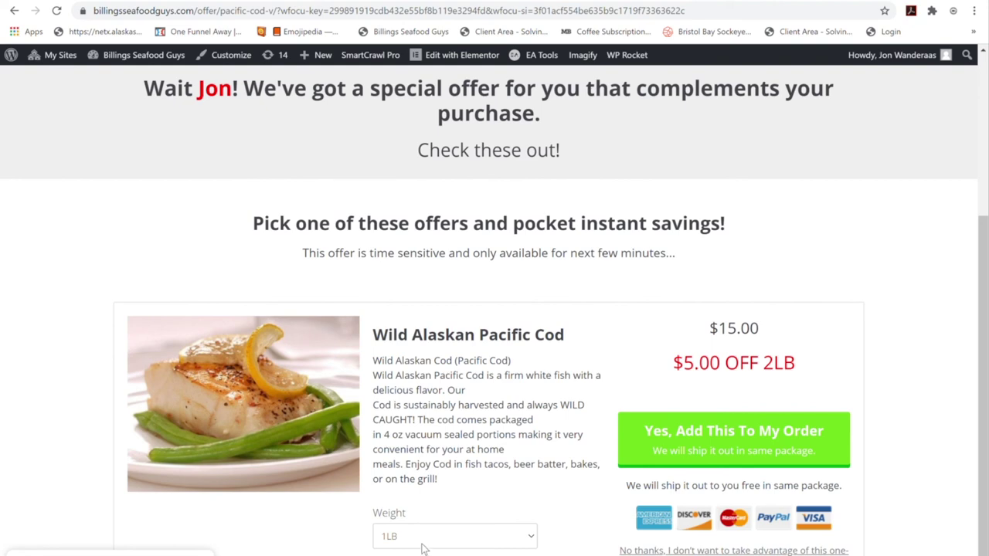
{"action": "left_click", "coordinate": [454, 537]}
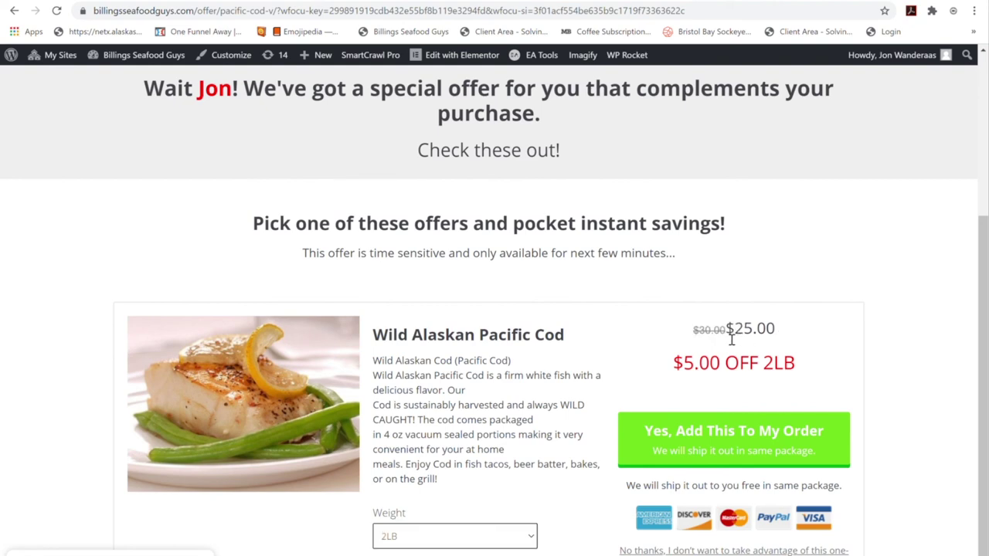
{"action": "left_click", "coordinate": [737, 432]}
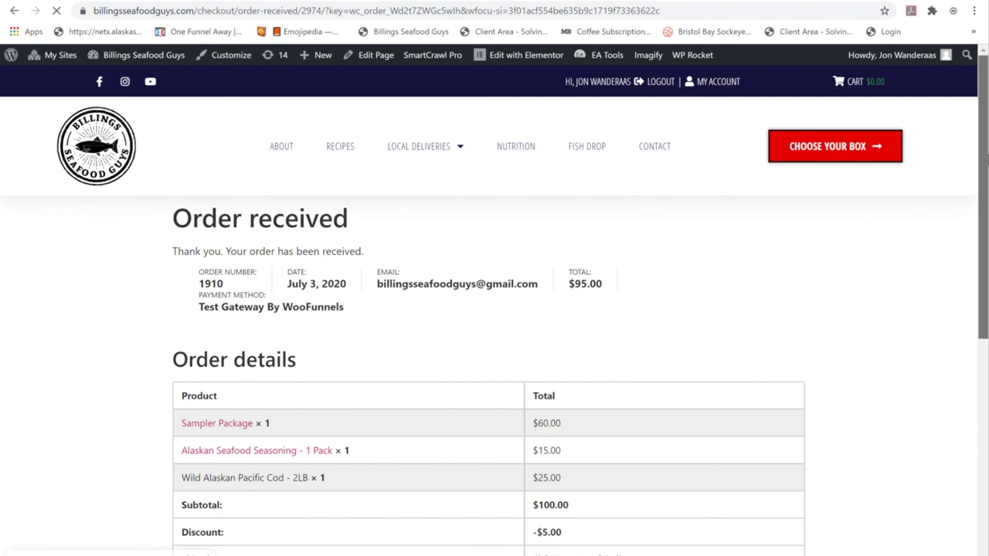
Scroll through order 1910's items, $95.00 total and addresses, then back up
{"action": "left_click_drag", "start_coordinate": [983, 193], "coordinate": [982, 277]}
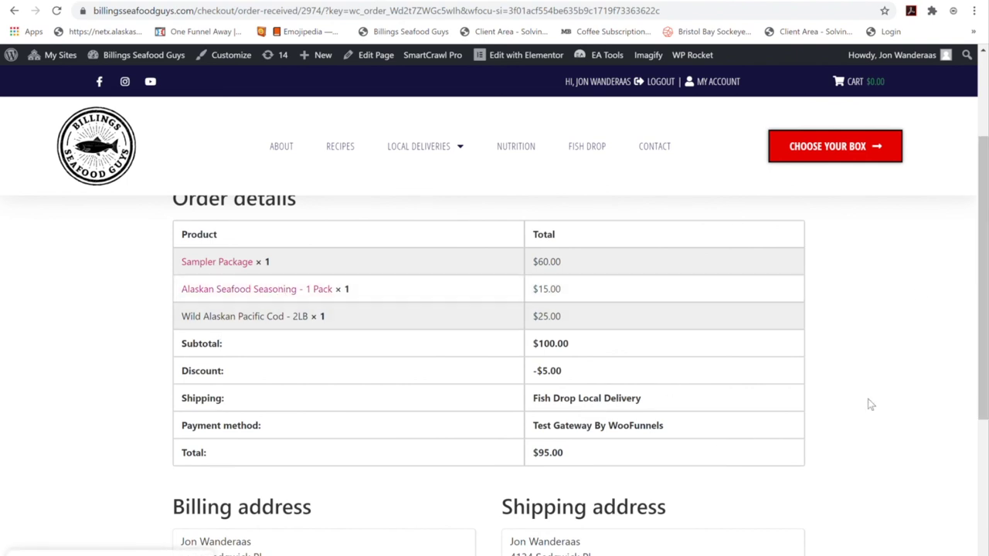
{"action": "left_click_drag", "start_coordinate": [984, 278], "coordinate": [983, 367]}
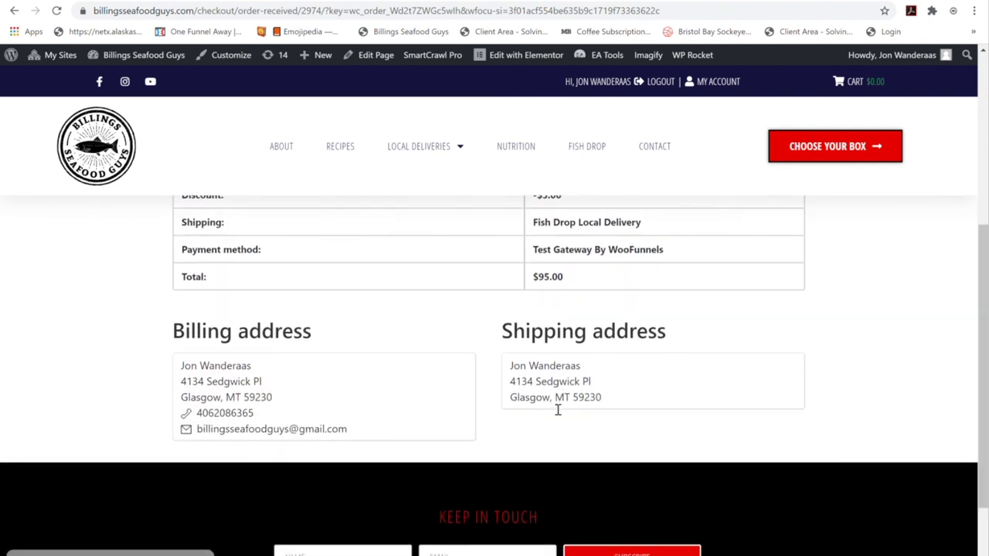
{"action": "left_click_drag", "start_coordinate": [985, 394], "coordinate": [976, 192]}
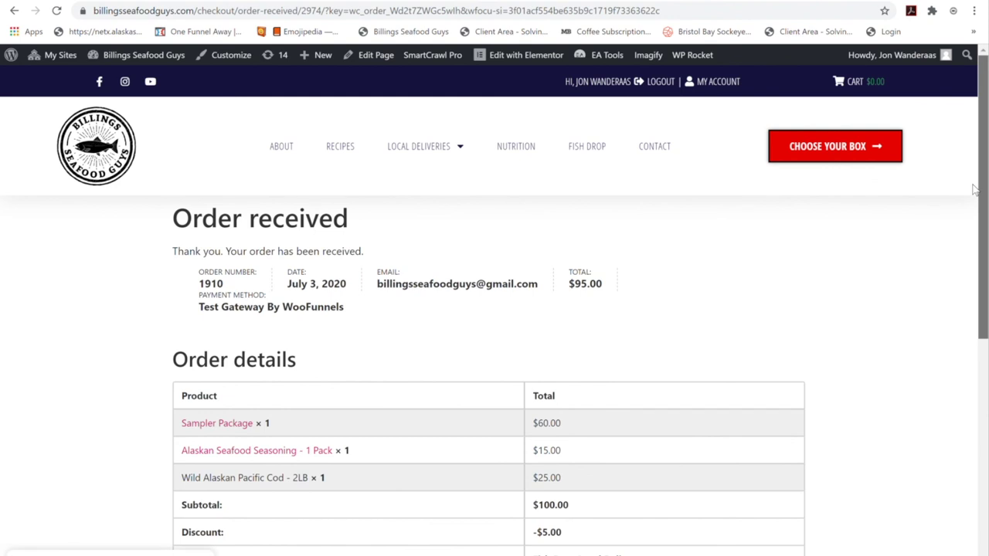
{"action": "scroll", "coordinate": [975, 231], "scroll_direction": "down", "scroll_amount": 1}
{"action": "mouse_move", "coordinate": [984, 236]}
{"action": "left_mouse_down"}
{"action": "mouse_move", "coordinate": [975, 287]}
{"action": "mouse_move", "coordinate": [974, 221]}
{"action": "left_mouse_up"}
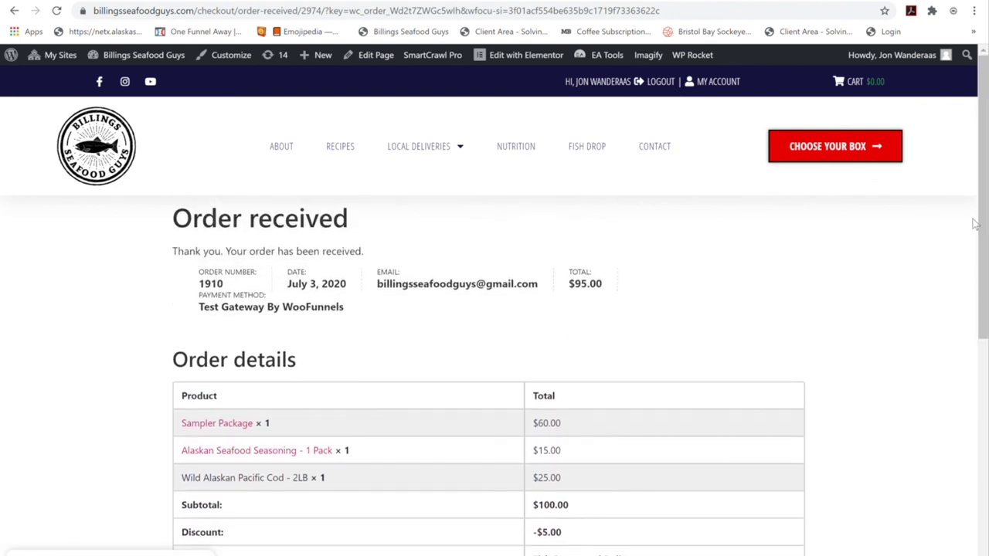